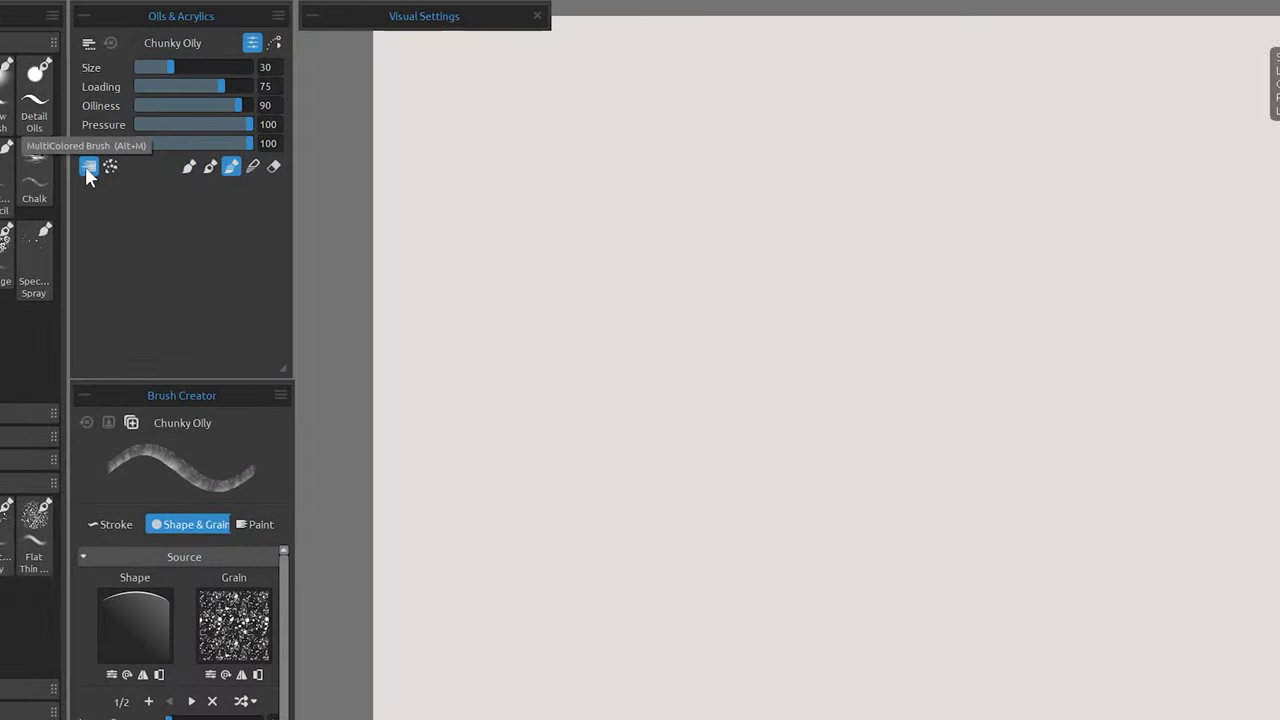
Turn on the MultiColored Brush for the Chunky Oily brush and paint several diagonal test strokes on the canvas
{"action": "left_click", "coordinate": [87, 167]}
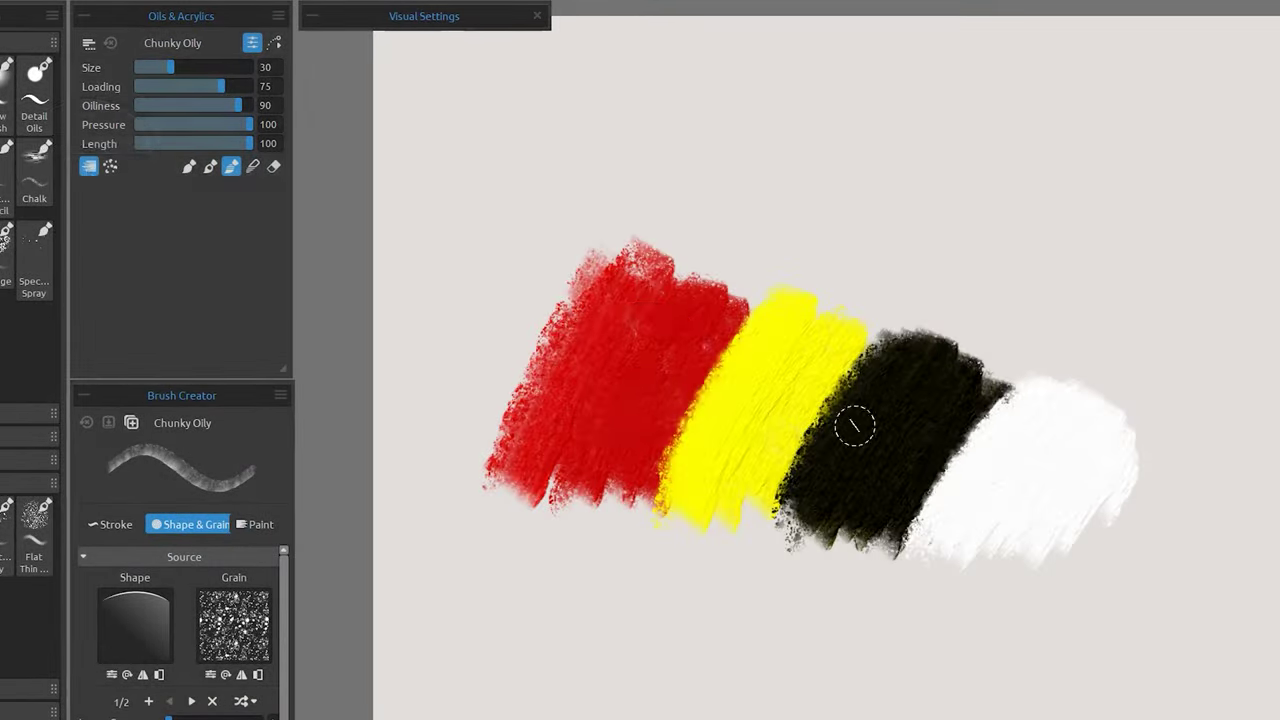
{"action": "left_click", "coordinate": [768, 390]}
{"action": "left_click_drag", "start_coordinate": [768, 390], "coordinate": [937, 362]}
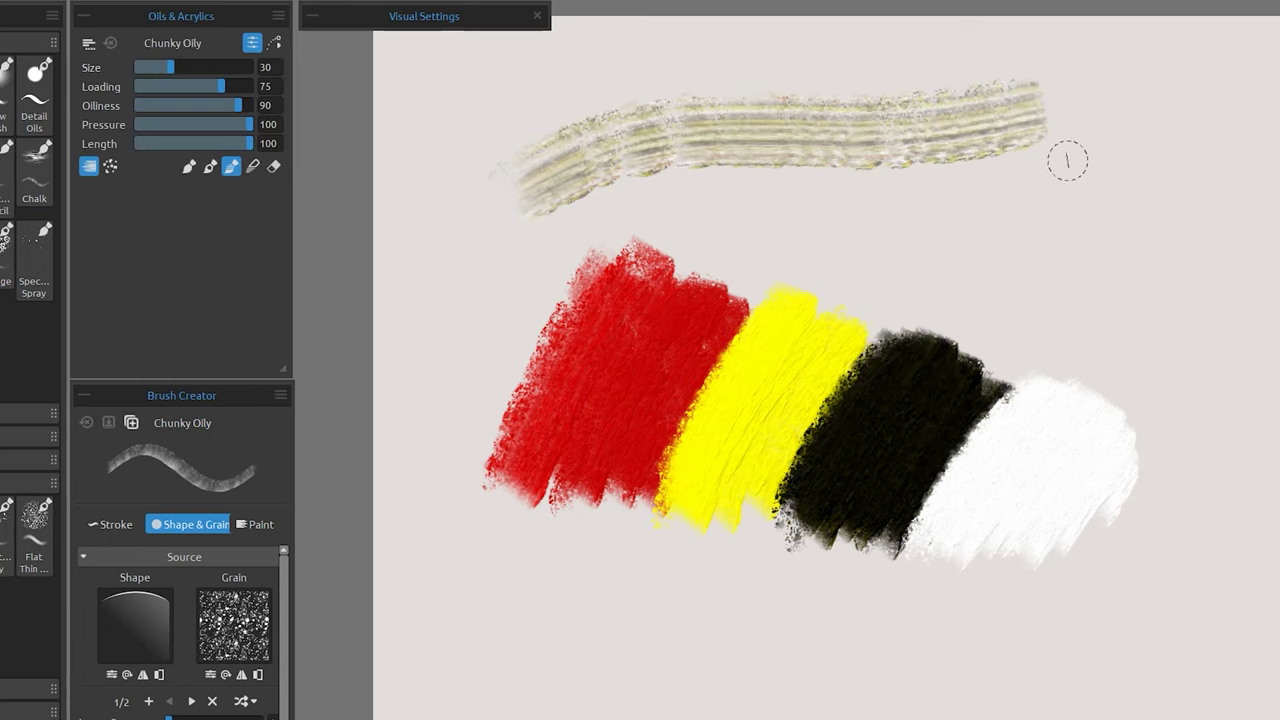
{"action": "mouse_move", "coordinate": [1092, 145]}
{"action": "left_mouse_down"}
{"action": "mouse_move", "coordinate": [1055, 178]}
{"action": "mouse_move", "coordinate": [891, 240]}
{"action": "left_mouse_up"}
{"action": "left_click_drag", "start_coordinate": [1170, 165], "coordinate": [985, 325]}
{"action": "mouse_move", "coordinate": [1238, 240]}
{"action": "left_mouse_down"}
{"action": "mouse_move", "coordinate": [1183, 306]}
{"action": "mouse_move", "coordinate": [1068, 378]}
{"action": "left_mouse_up"}
{"action": "left_click_drag", "start_coordinate": [1263, 353], "coordinate": [1132, 430]}
{"action": "left_click_drag", "start_coordinate": [1257, 451], "coordinate": [1130, 512]}
Sample colours from the painted canvas and paint multicolored test strokes with the Chunky Oily brush
{"action": "key", "text": "ctrl"}
{"action": "key", "text": "ctrl"}
{"action": "mouse_move", "coordinate": [957, 513]}
{"action": "left_mouse_down"}
{"action": "mouse_move", "coordinate": [881, 531]}
{"action": "mouse_move", "coordinate": [924, 548]}
{"action": "mouse_move", "coordinate": [941, 580]}
{"action": "mouse_move", "coordinate": [853, 640]}
{"action": "mouse_move", "coordinate": [906, 680]}
{"action": "left_mouse_up"}
{"action": "left_click", "coordinate": [610, 378]}
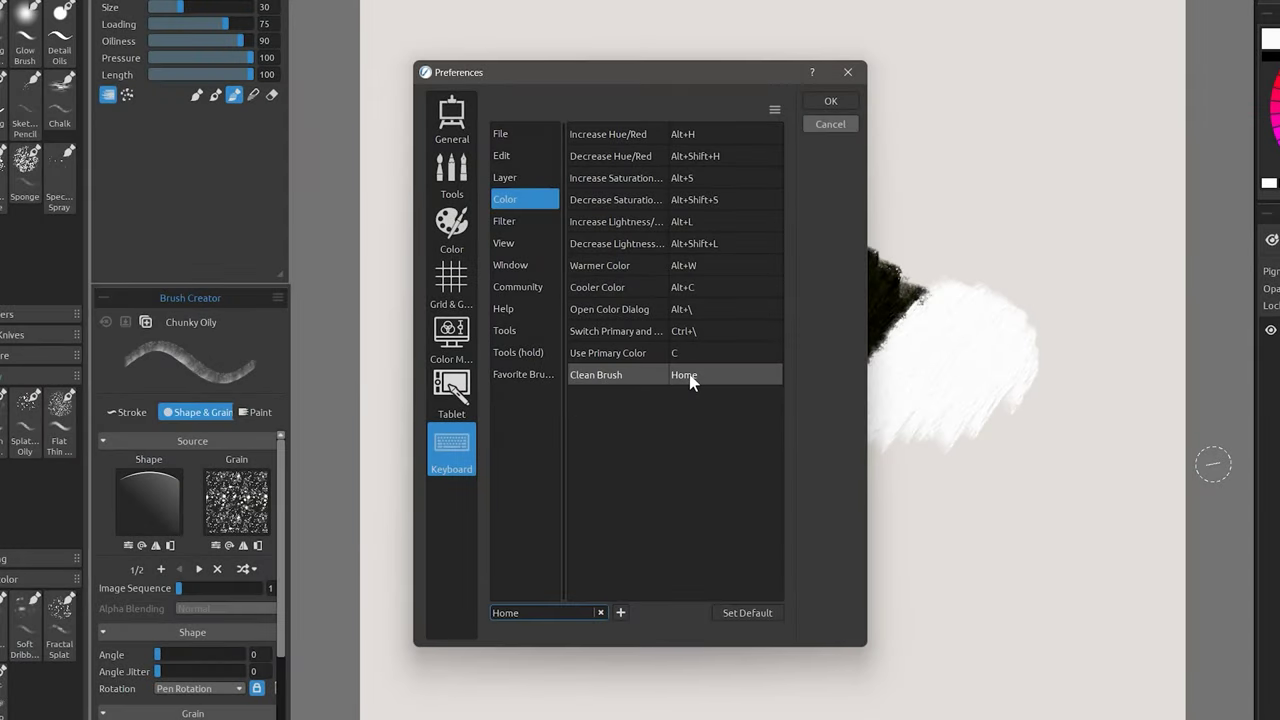
{"action": "left_click", "coordinate": [689, 374]}
{"action": "key", "text": "ctrl"}
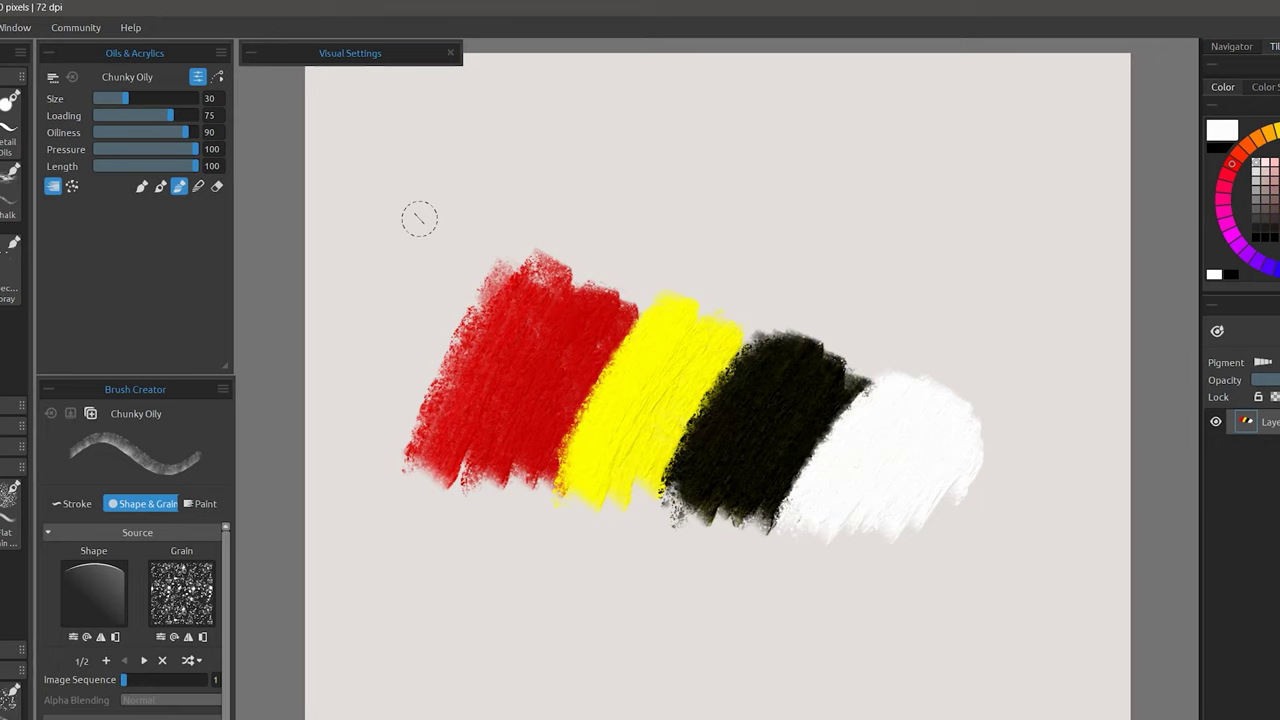
{"action": "mouse_move", "coordinate": [414, 214]}
{"action": "left_mouse_down"}
{"action": "mouse_move", "coordinate": [708, 162]}
{"action": "mouse_move", "coordinate": [609, 237]}
{"action": "mouse_move", "coordinate": [606, 255]}
{"action": "left_mouse_up"}
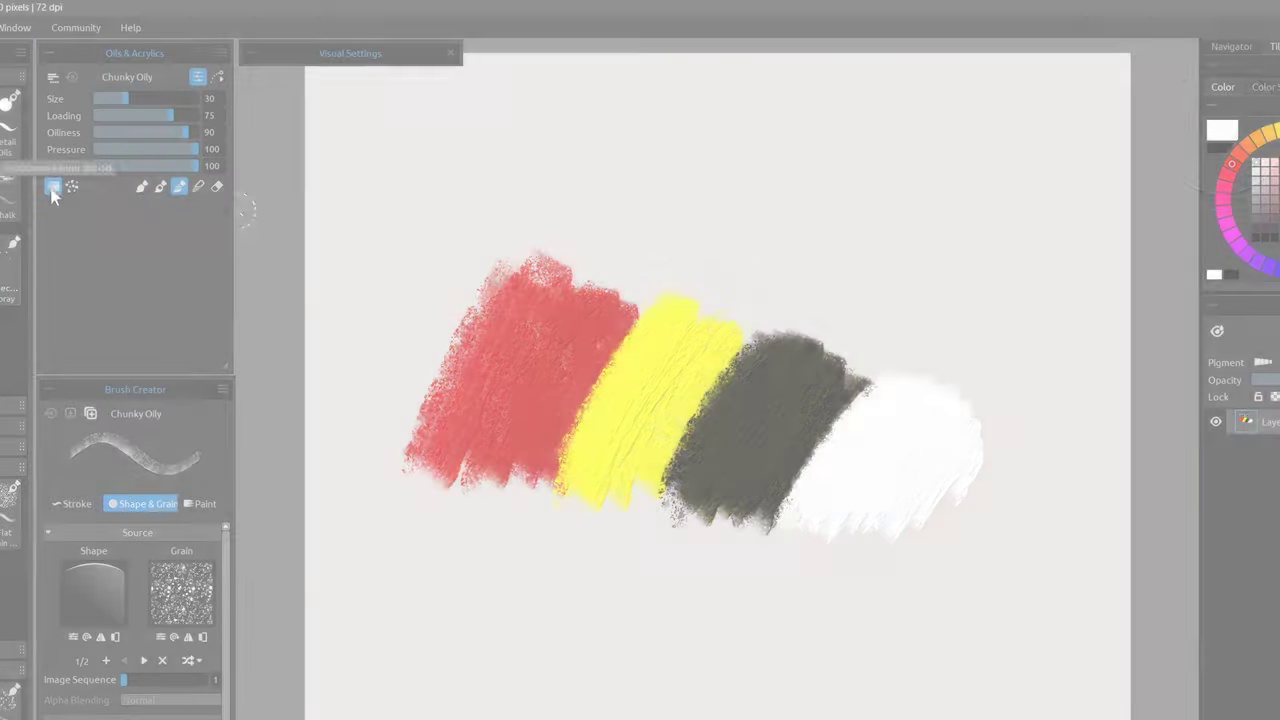
Activate the brush mode beside MultiColored Brush and smear the red, yellow, black and white swatches, adding blended strokes above them
{"action": "left_click", "coordinate": [71, 186]}
{"action": "left_click_drag", "start_coordinate": [430, 400], "coordinate": [614, 400]}
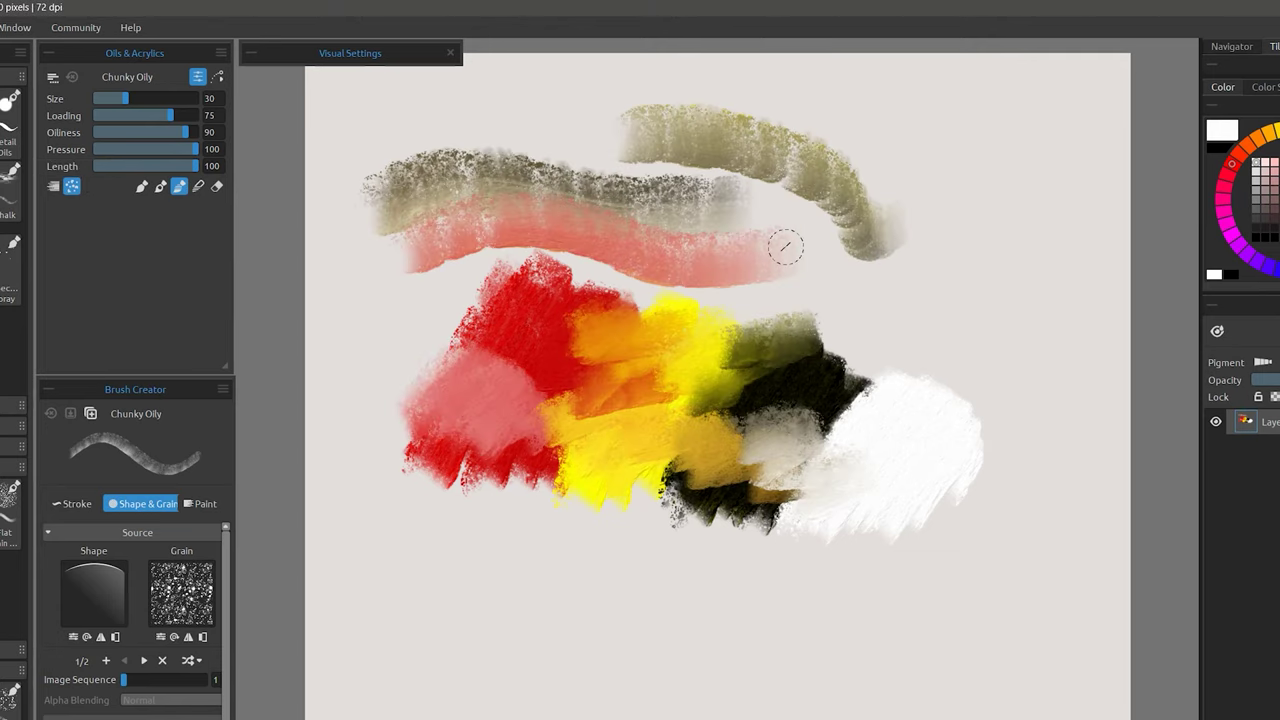
{"action": "mouse_move", "coordinate": [925, 130]}
{"action": "left_mouse_down"}
{"action": "mouse_move", "coordinate": [1014, 243]}
{"action": "mouse_move", "coordinate": [1004, 352]}
{"action": "left_mouse_up"}
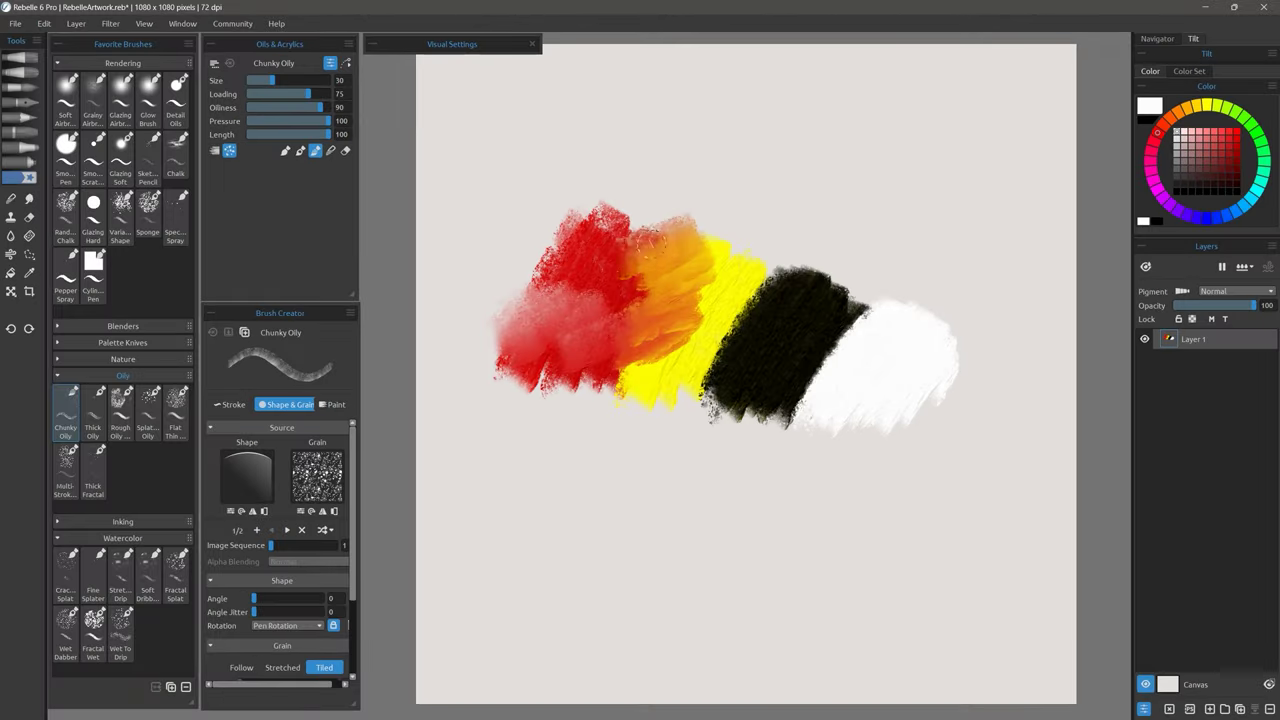
{"action": "left_click_drag", "start_coordinate": [422, 229], "coordinate": [729, 148]}
{"action": "left_click_drag", "start_coordinate": [856, 106], "coordinate": [700, 185]}
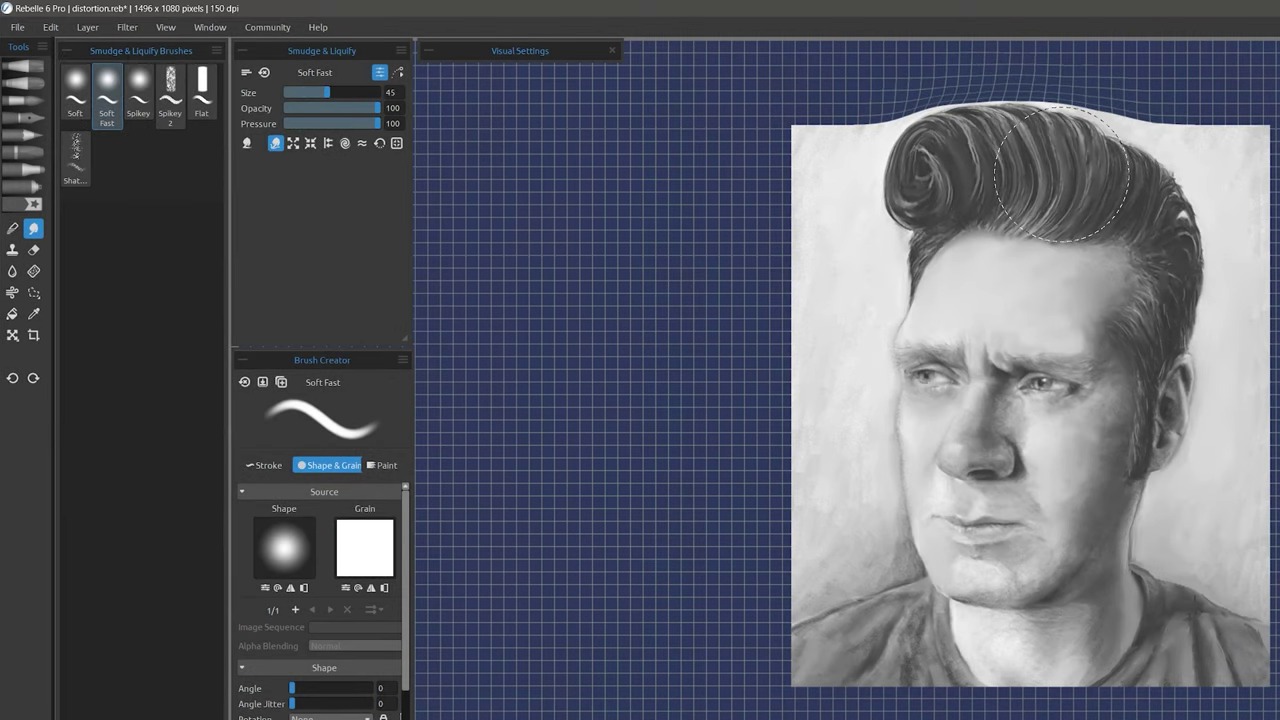
Switch the Soft Fast liquify brush to its expand mode, enlarge the brush and distort the portrait across the nose
{"action": "left_click", "coordinate": [396, 143]}
{"action": "left_click", "coordinate": [292, 143]}
{"action": "key", "text": "bracketright"}
{"action": "key", "text": "bracketright"}
{"action": "key", "text": "bracketright"}
{"action": "key", "text": "bracketright"}
{"action": "key", "text": "bracketright"}
{"action": "key", "text": "bracketright"}
{"action": "left_click_drag", "start_coordinate": [960, 468], "coordinate": [1110, 460]}
Switch to the liquify restore mode, shrink the brush and restore the portrait from the hairline to the side of the head
{"action": "left_click", "coordinate": [379, 143]}
{"action": "key", "text": "bracketleft"}
{"action": "key", "text": "bracketleft"}
{"action": "key", "text": "bracketleft"}
{"action": "key", "text": "bracketleft"}
{"action": "key", "text": "bracketleft"}
{"action": "mouse_move", "coordinate": [953, 249]}
{"action": "left_mouse_down"}
{"action": "mouse_move", "coordinate": [1085, 258]}
{"action": "mouse_move", "coordinate": [1099, 299]}
{"action": "mouse_move", "coordinate": [1079, 328]}
{"action": "mouse_move", "coordinate": [935, 359]}
{"action": "mouse_move", "coordinate": [1109, 352]}
{"action": "mouse_move", "coordinate": [1156, 306]}
{"action": "mouse_move", "coordinate": [1041, 299]}
{"action": "mouse_move", "coordinate": [1203, 368]}
{"action": "left_mouse_up"}
{"action": "mouse_move", "coordinate": [1207, 370]}
{"action": "left_mouse_down"}
{"action": "mouse_move", "coordinate": [1010, 480]}
{"action": "mouse_move", "coordinate": [875, 440]}
{"action": "mouse_move", "coordinate": [1020, 155]}
{"action": "mouse_move", "coordinate": [1165, 230]}
{"action": "left_mouse_up"}
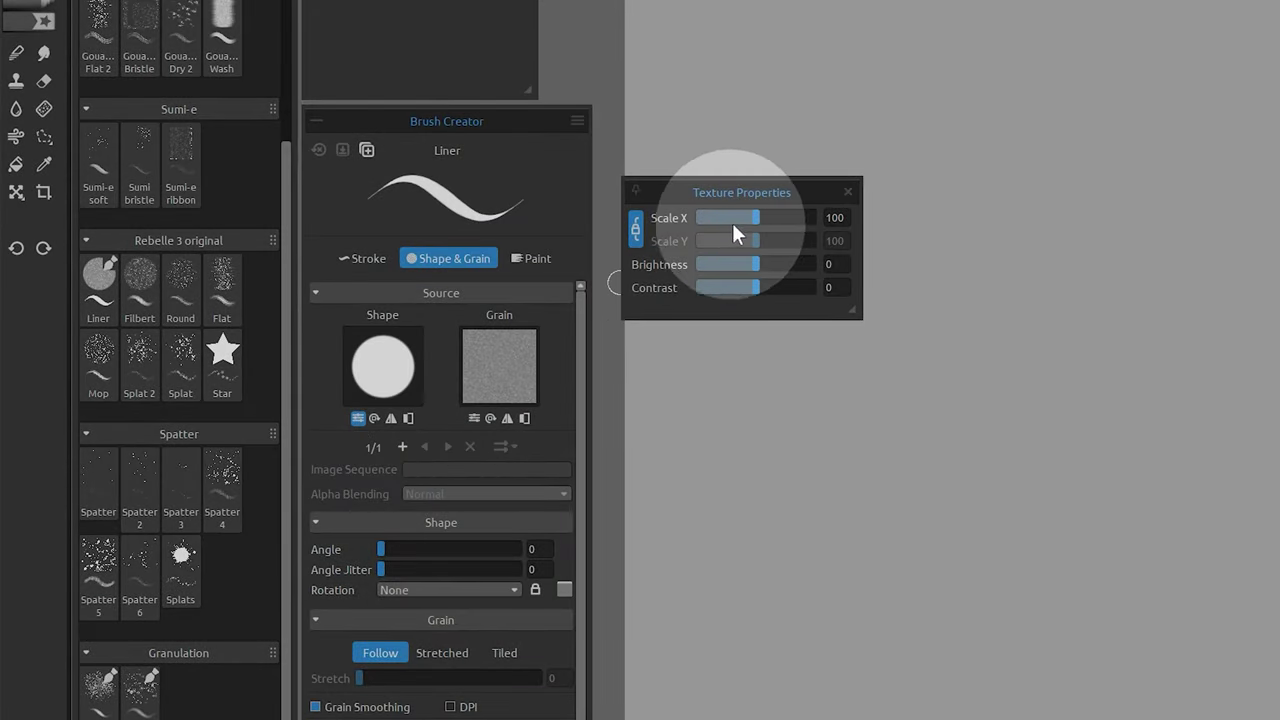
Scale the Liner brush's shape texture to 76, unlock its aspect ratio and adjust the Scale Y value separately
{"action": "mouse_move", "coordinate": [735, 232]}
{"action": "left_mouse_down"}
{"action": "mouse_move", "coordinate": [704, 230]}
{"action": "mouse_move", "coordinate": [749, 222]}
{"action": "left_mouse_up"}
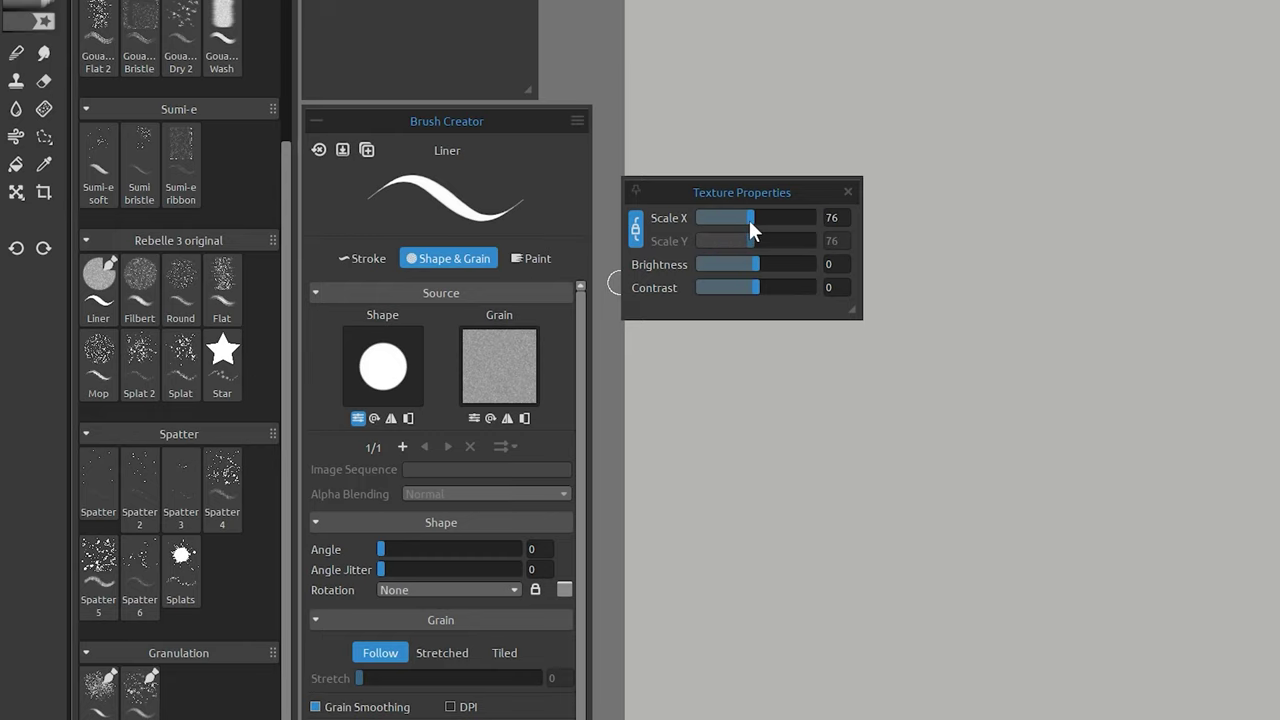
{"action": "left_click", "coordinate": [636, 228]}
{"action": "left_click_drag", "start_coordinate": [749, 219], "coordinate": [752, 245]}
Adjust the Liner brush's grain texture properties and paint a downward test stroke on the canvas
{"action": "left_click", "coordinate": [474, 418]}
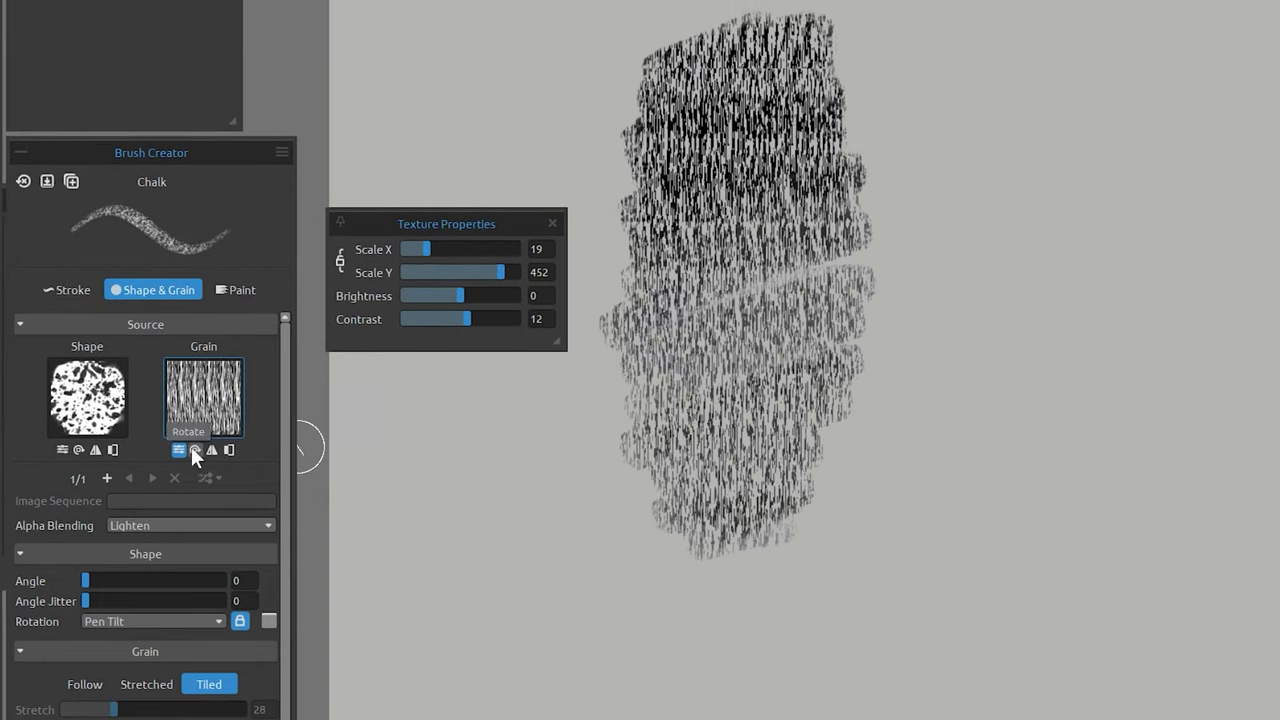
{"action": "left_click_drag", "start_coordinate": [426, 249], "coordinate": [489, 249]}
{"action": "left_click_drag", "start_coordinate": [500, 272], "coordinate": [452, 272]}
{"action": "left_click_drag", "start_coordinate": [1000, 160], "coordinate": [1050, 570]}
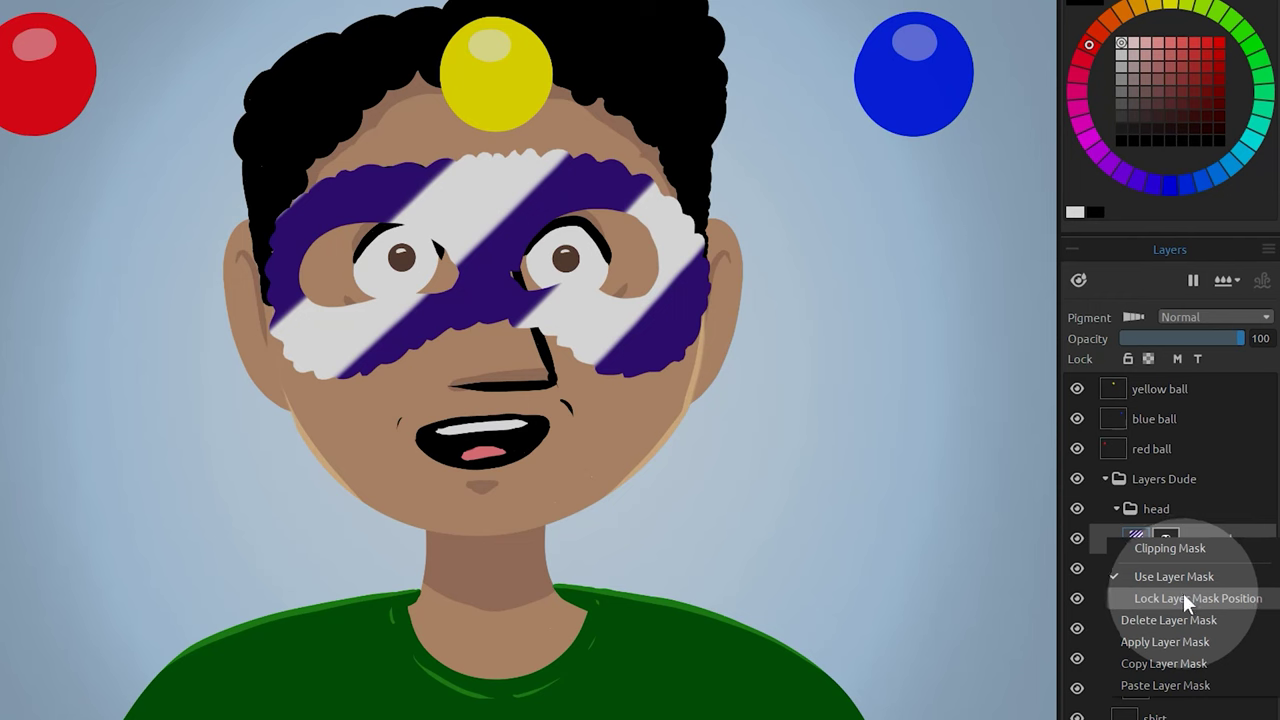
Lock the eye-mask layer's mask position and rotate only the layer's stripes until they run nearly horizontal
{"action": "left_click", "coordinate": [1178, 596]}
{"action": "left_click", "coordinate": [1137, 538]}
{"action": "left_click_drag", "start_coordinate": [647, 339], "coordinate": [729, 474]}
{"action": "left_click_drag", "start_coordinate": [914, 719], "coordinate": [726, 493]}
{"action": "left_click_drag", "start_coordinate": [749, 23], "coordinate": [756, 277]}
{"action": "key", "text": "Return"}
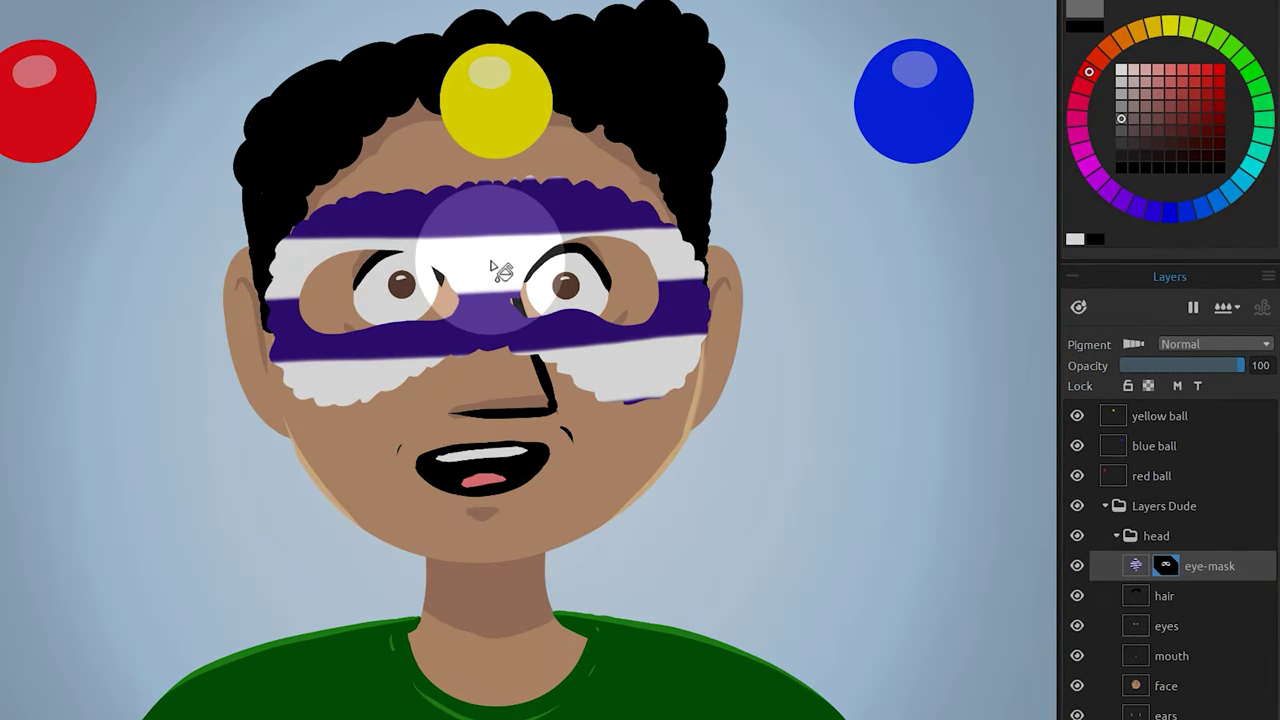
Fill the eye area of the eye-mask's layer mask with grey to make the stripes semi-transparent
{"action": "left_click", "coordinate": [500, 271]}
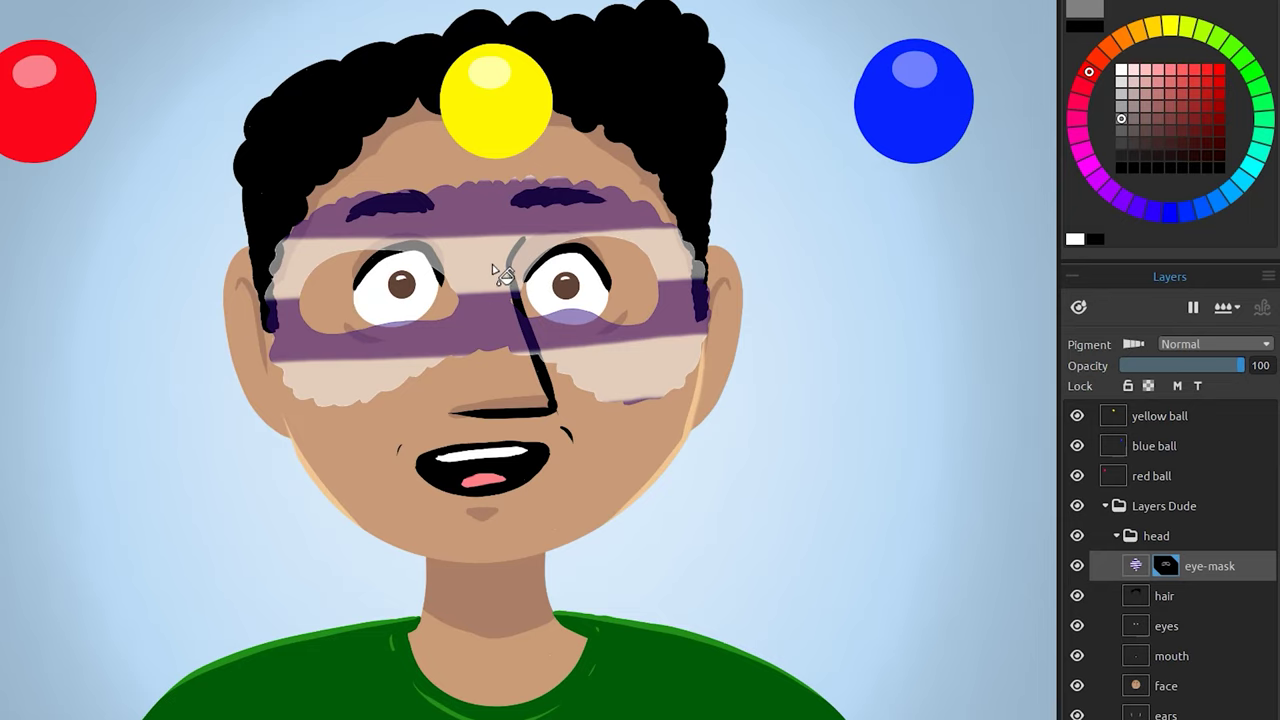